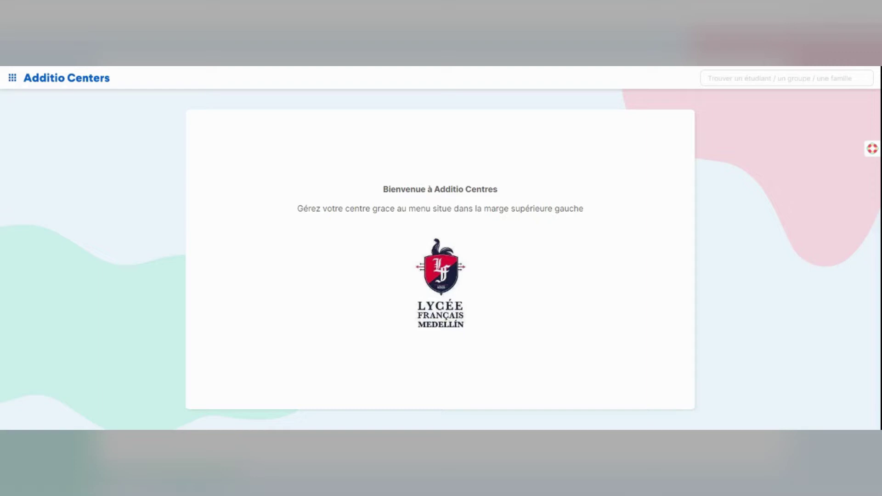
Open the Default attendance configuration from the centre's Fréquentation scolaire settings
{"action": "left_click", "coordinate": [12, 78]}
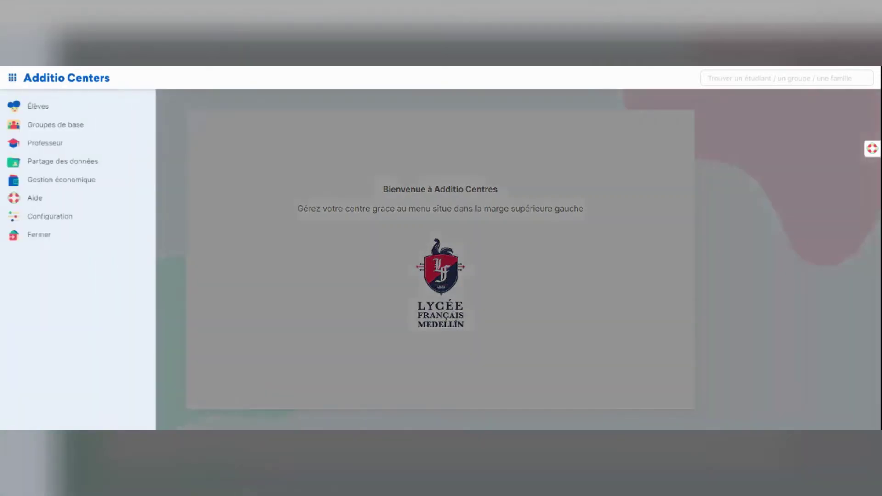
{"action": "left_click", "coordinate": [37, 216]}
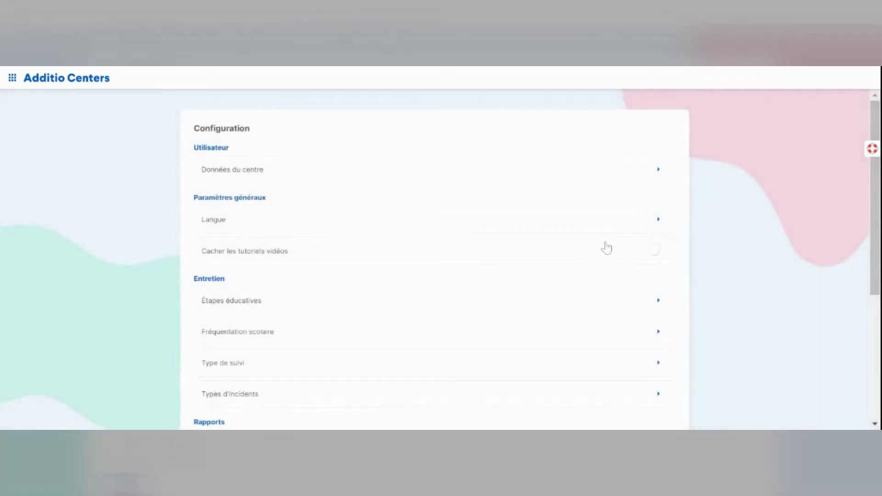
{"action": "left_click", "coordinate": [414, 332]}
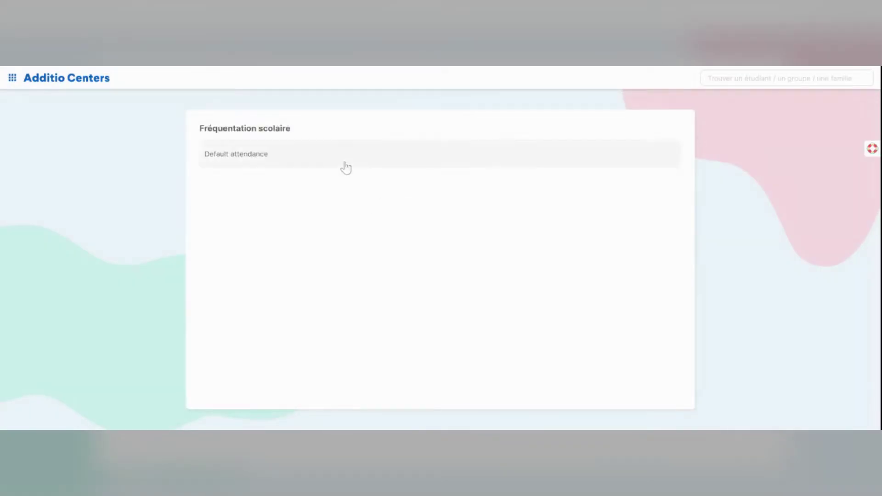
{"action": "left_click", "coordinate": [345, 161]}
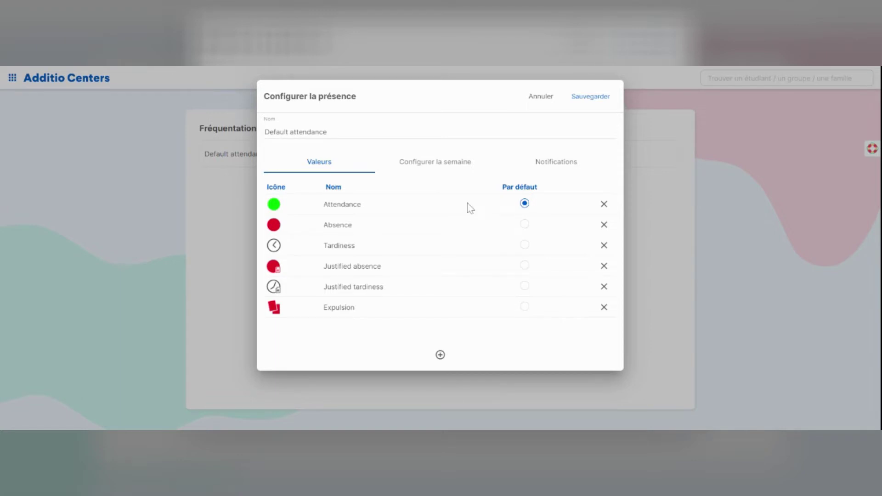
Add a trial attendance value named "codiv" with the outlined cross icon, and delete it again
{"action": "left_click", "coordinate": [442, 357]}
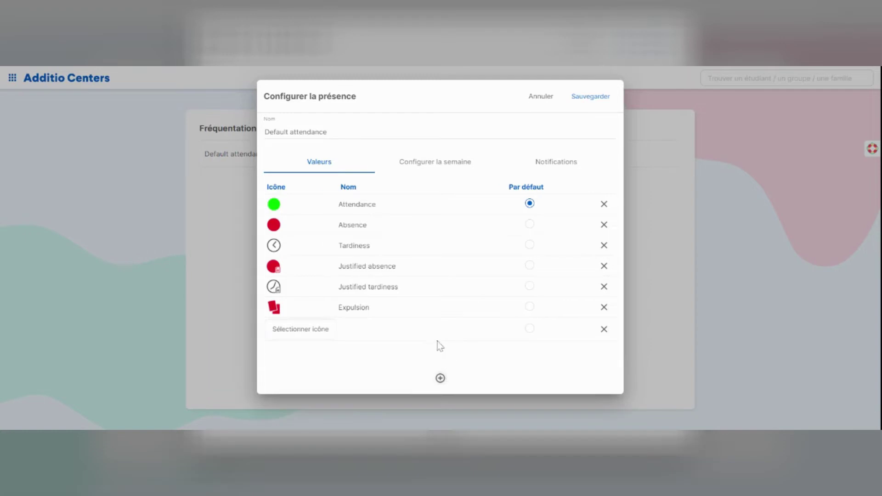
{"action": "left_click", "coordinate": [305, 336]}
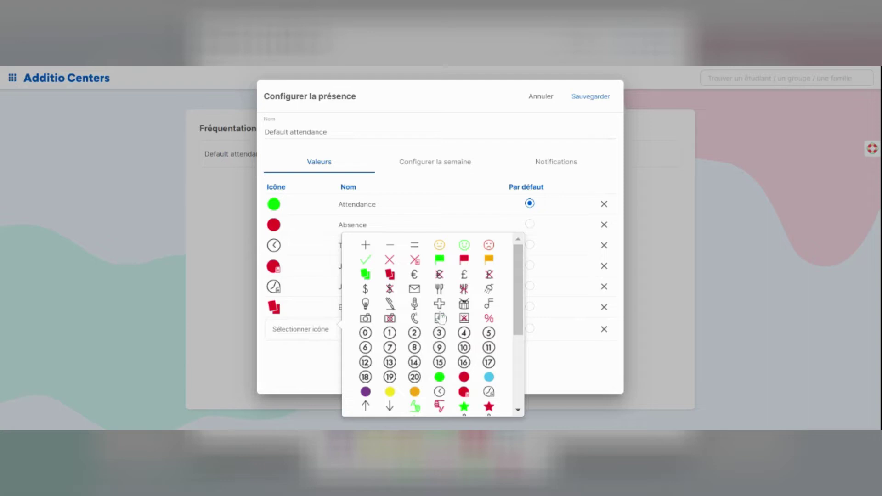
{"action": "left_click", "coordinate": [439, 303]}
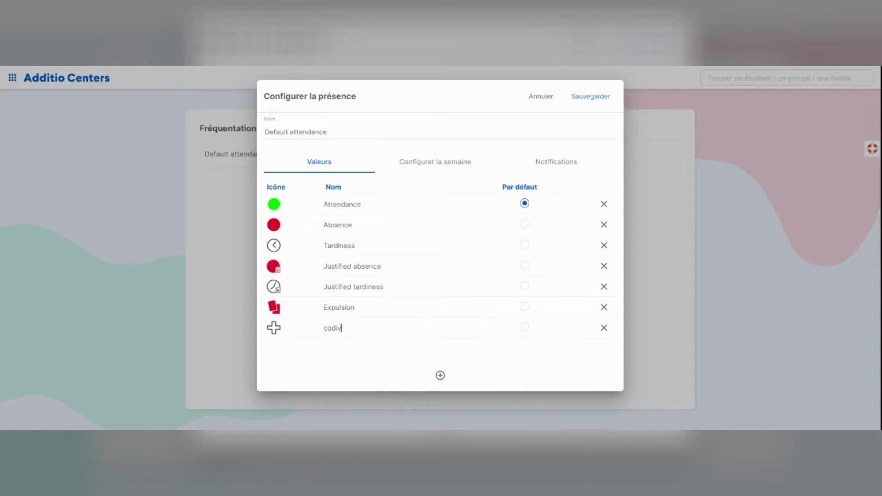
{"action": "left_click", "coordinate": [604, 329]}
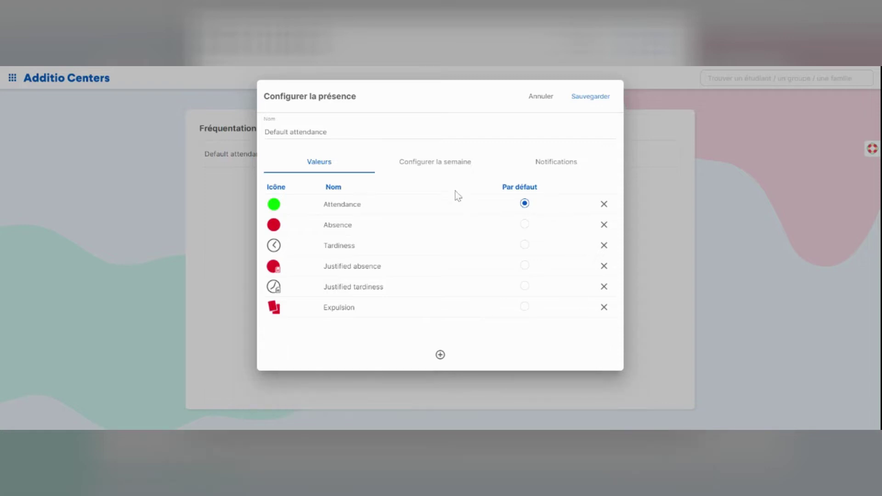
Review the week configuration, including the options for the number of daily records
{"action": "left_click", "coordinate": [466, 167]}
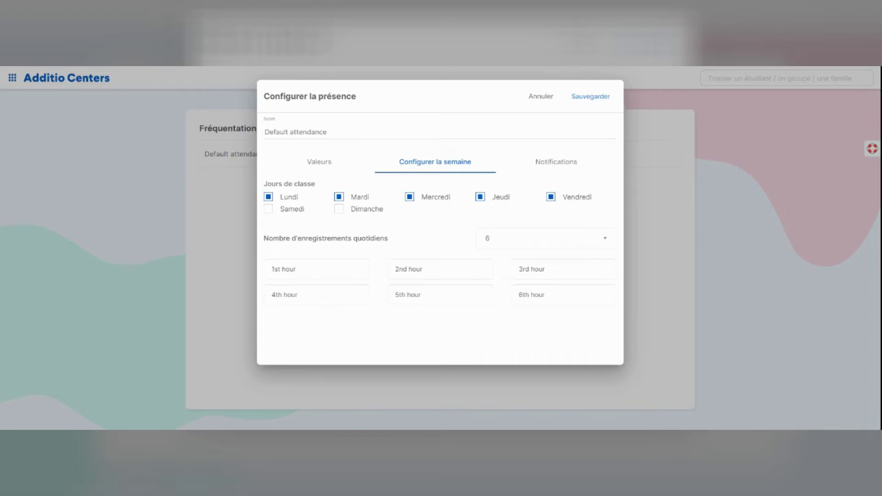
{"action": "left_click", "coordinate": [591, 244]}
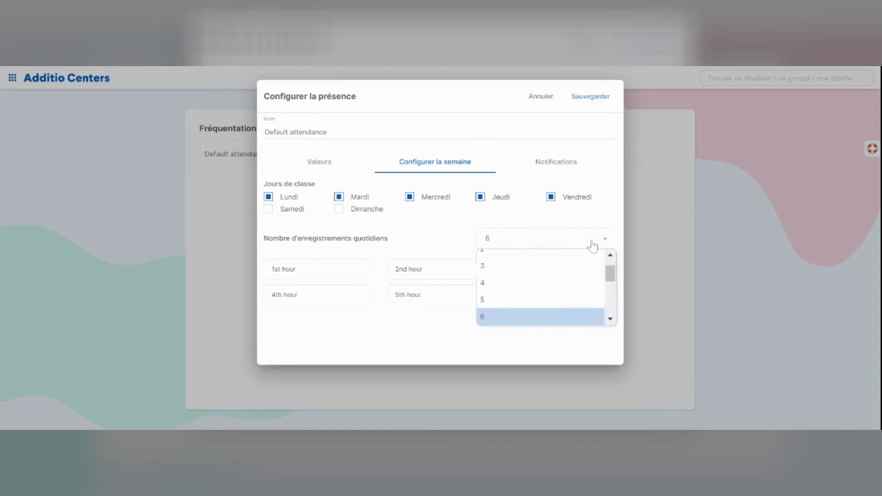
{"action": "scroll", "coordinate": [559, 292], "scroll_direction": "down", "scroll_amount": 2}
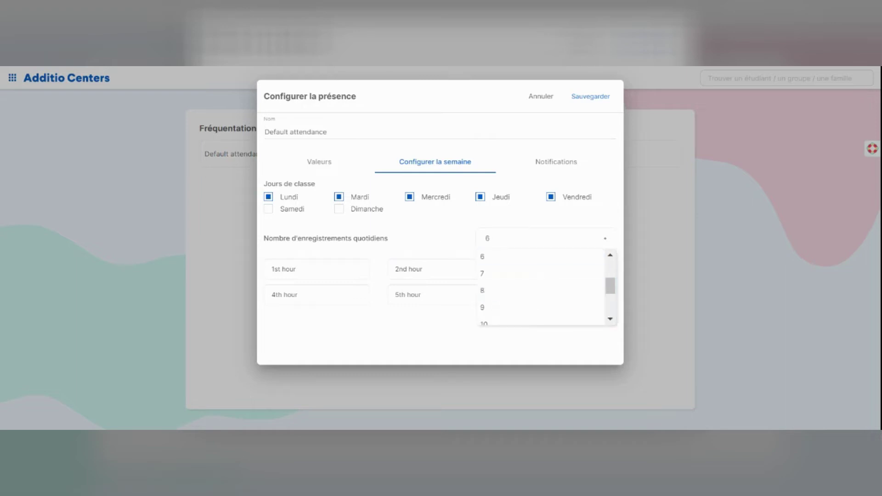
{"action": "left_click", "coordinate": [442, 242]}
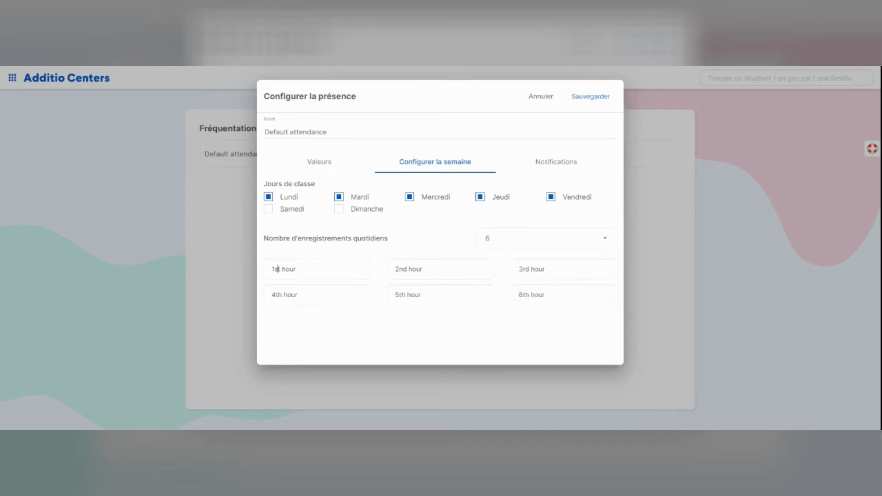
Set the attendance notifications to Activée and check the available recipient options
{"action": "left_click", "coordinate": [556, 164]}
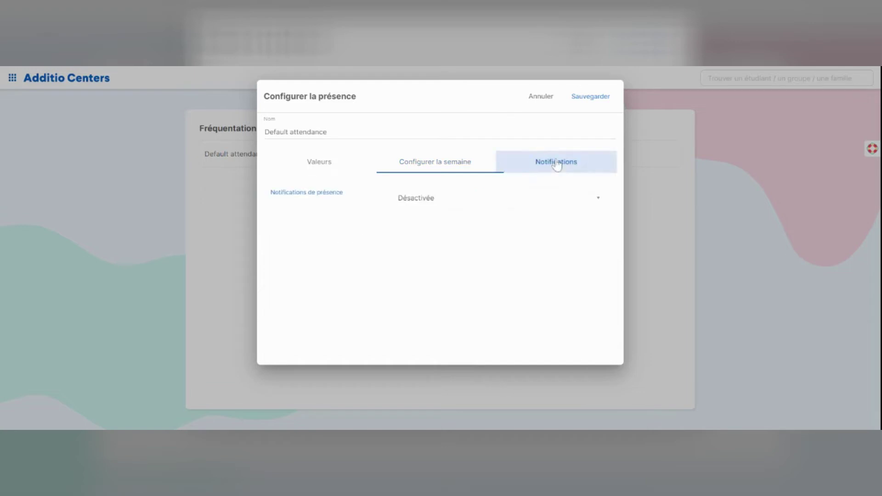
{"action": "left_click", "coordinate": [533, 212]}
{"action": "left_click", "coordinate": [511, 236]}
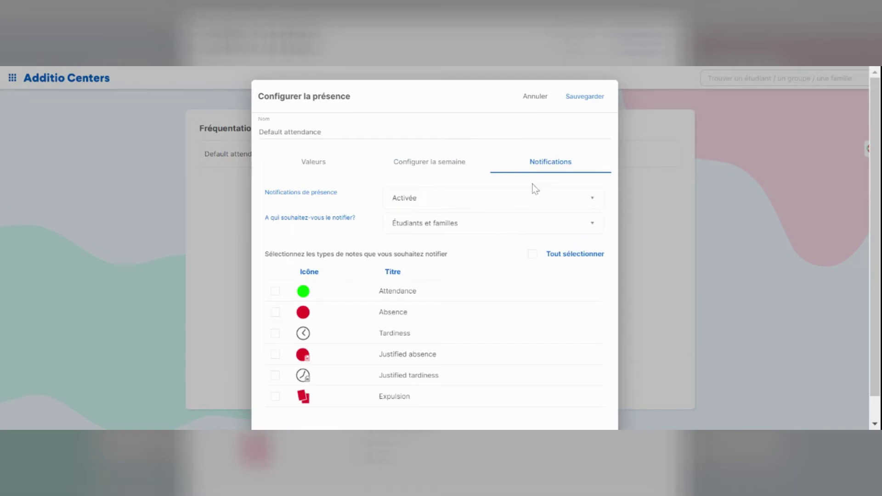
{"action": "left_click", "coordinate": [503, 225]}
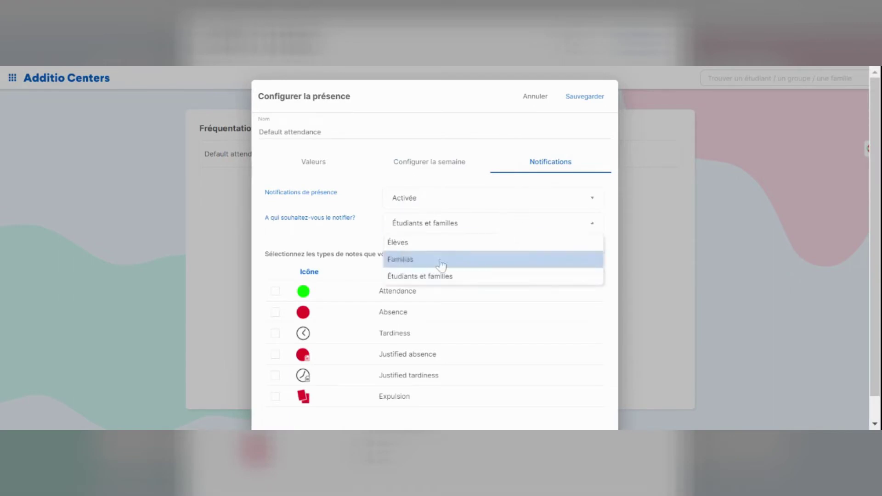
{"action": "left_click", "coordinate": [308, 271]}
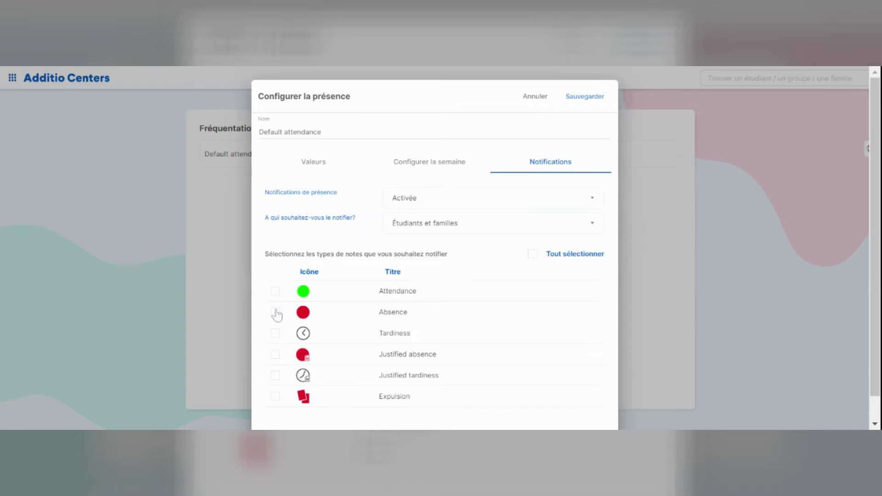
Select Absence, Tardiness and Expulsion as the attendance types to notify
{"action": "scroll", "coordinate": [276, 316], "scroll_direction": "down", "scroll_amount": 1}
{"action": "left_click", "coordinate": [276, 289]}
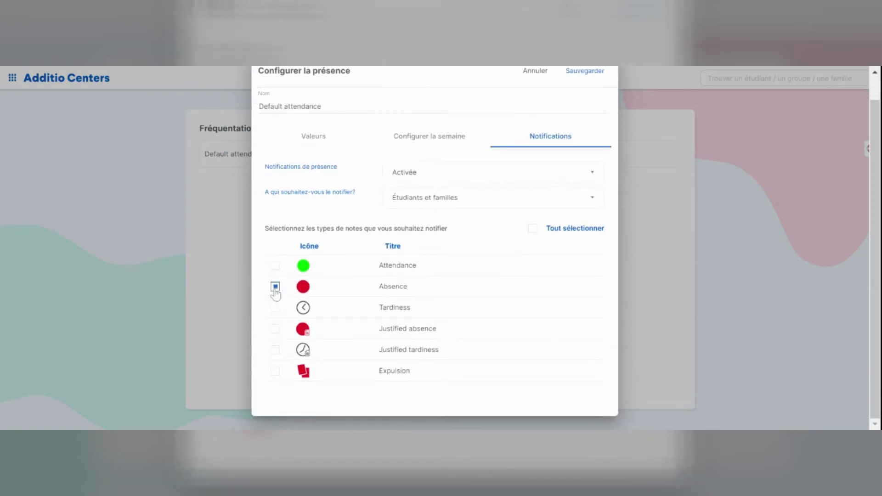
{"action": "left_click", "coordinate": [276, 308]}
{"action": "left_click", "coordinate": [276, 351]}
{"action": "left_click", "coordinate": [275, 372]}
{"action": "left_click", "coordinate": [275, 350]}
Set the notification recipients to Familias and save the attendance configuration
{"action": "left_click", "coordinate": [544, 201]}
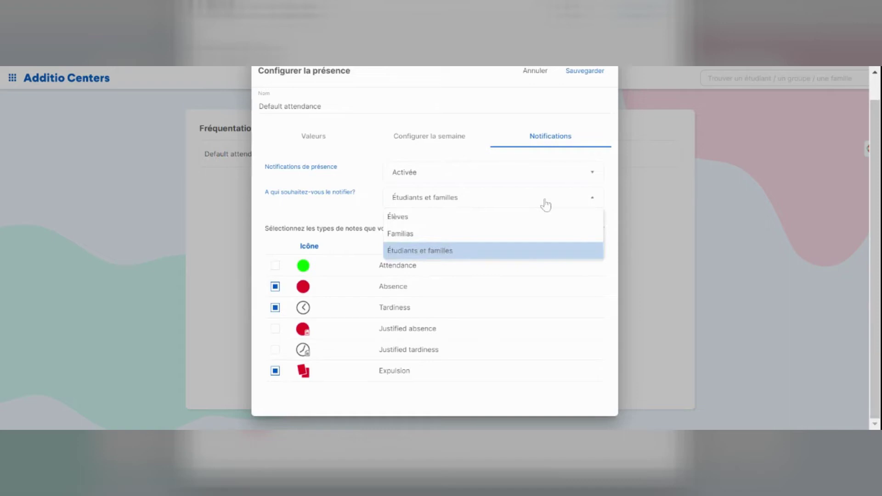
{"action": "left_click", "coordinate": [507, 234]}
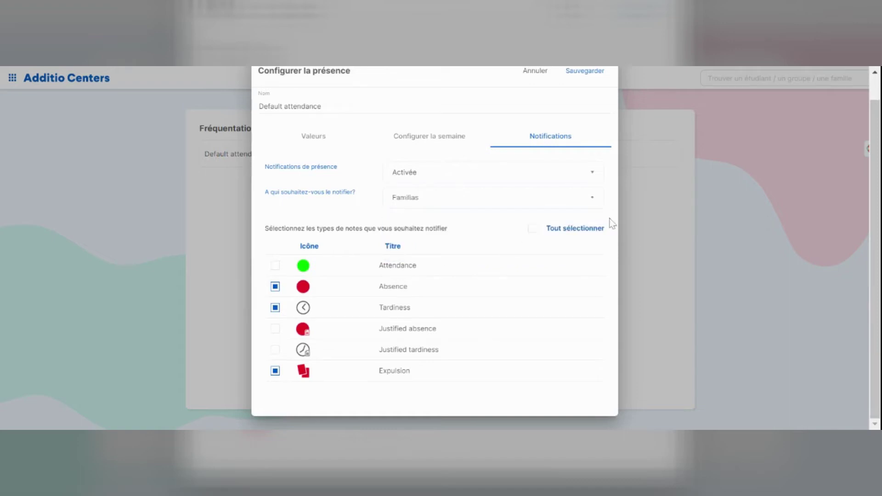
{"action": "left_click", "coordinate": [578, 98]}
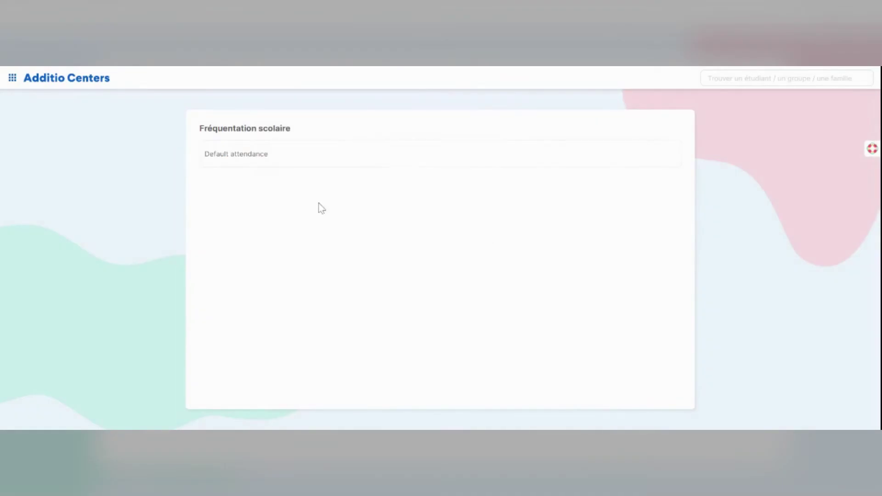
Open the attendance register of the base group 3 ANNEE
{"action": "left_click", "coordinate": [13, 79]}
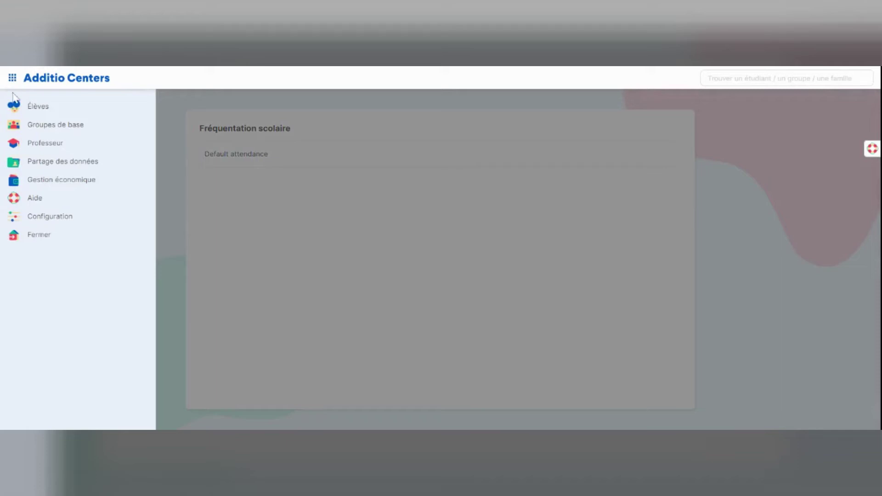
{"action": "left_click", "coordinate": [31, 130]}
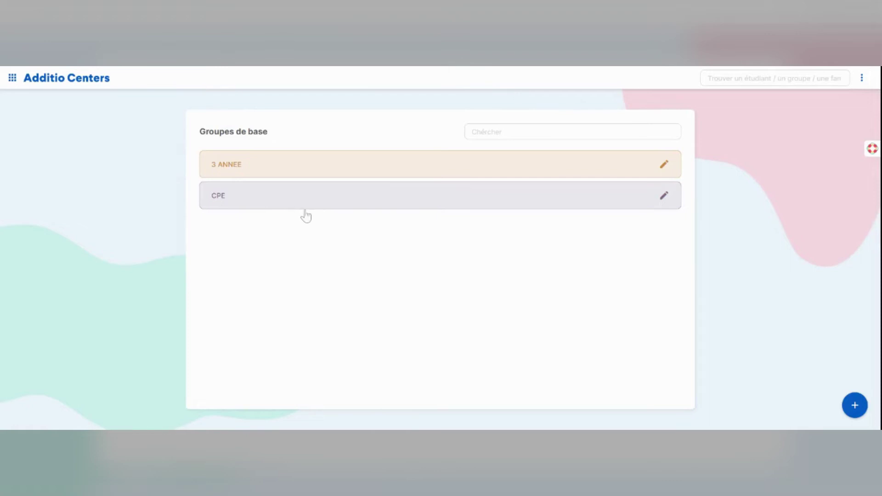
{"action": "left_click", "coordinate": [408, 173]}
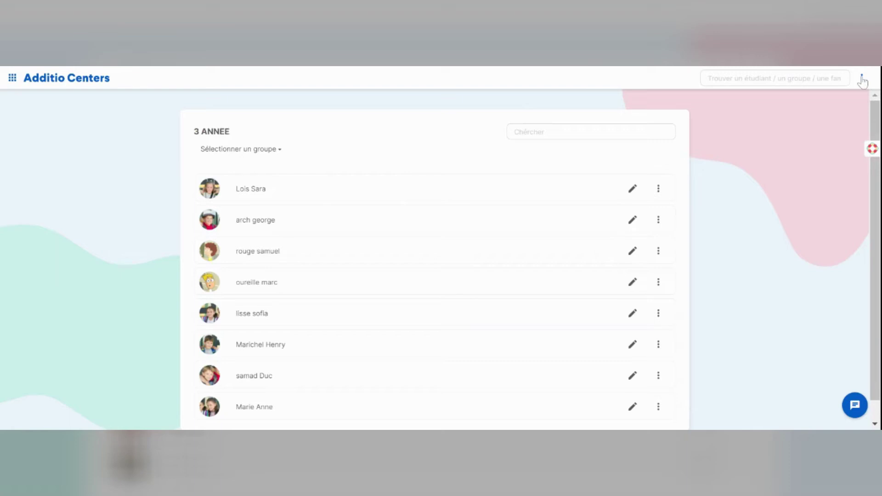
{"action": "left_click", "coordinate": [862, 79]}
{"action": "mouse_move", "coordinate": [838, 200]}
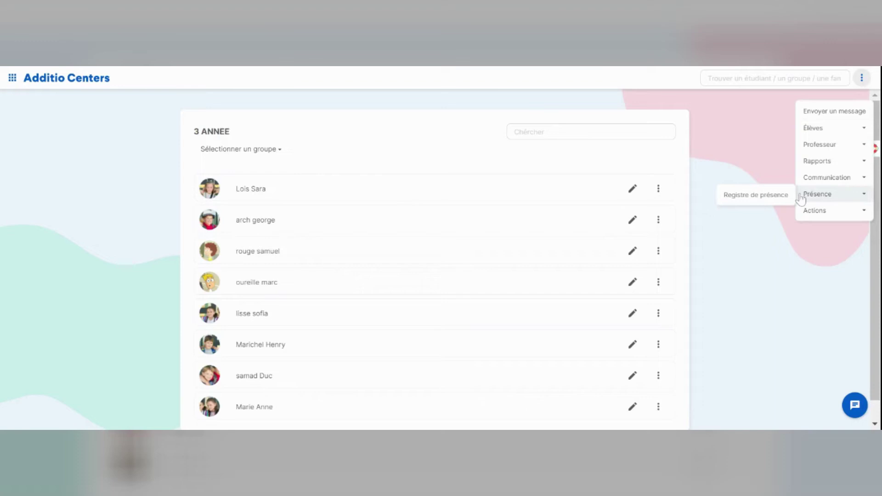
{"action": "left_click", "coordinate": [784, 199]}
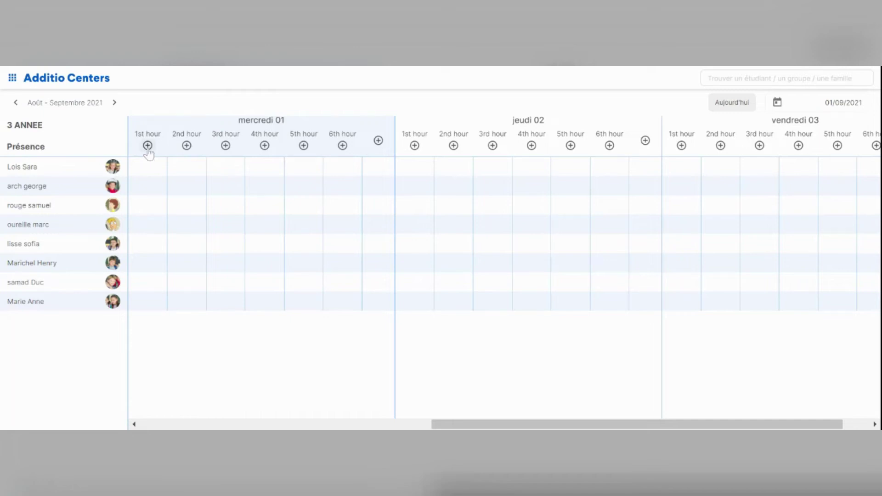
Fill the 1st and 2nd hours of mercredi 01 with the default attendance, and mark the first listed student as Absence in the 1st hour
{"action": "left_click", "coordinate": [147, 146]}
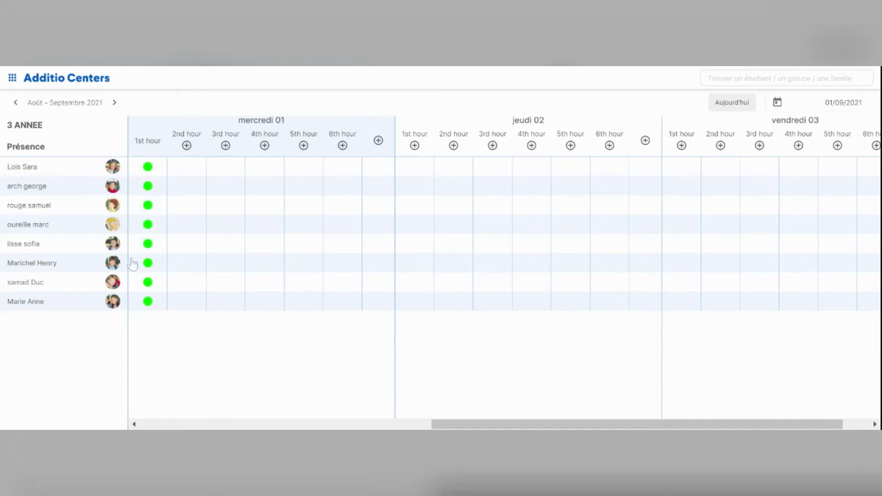
{"action": "left_click", "coordinate": [187, 146]}
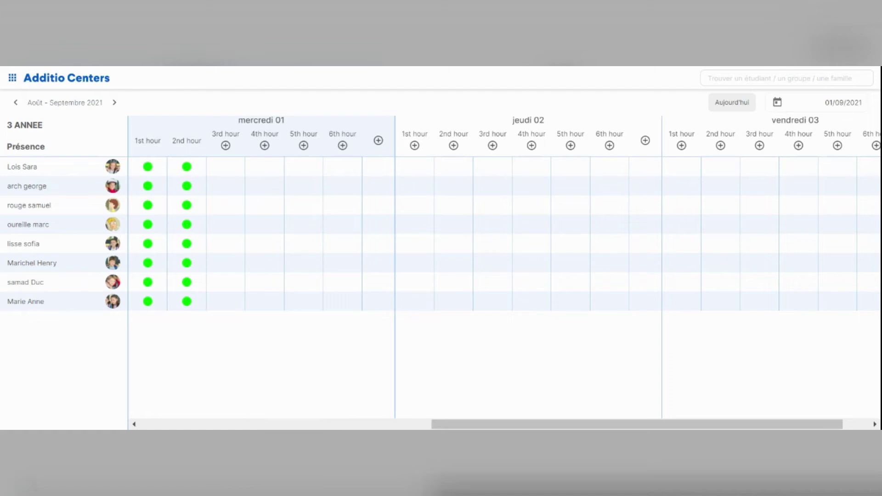
{"action": "left_click", "coordinate": [147, 167]}
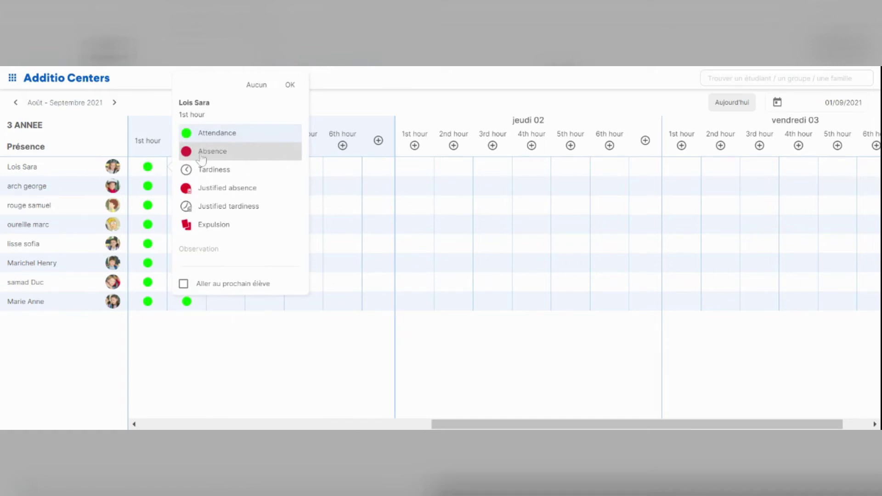
{"action": "left_click", "coordinate": [201, 159]}
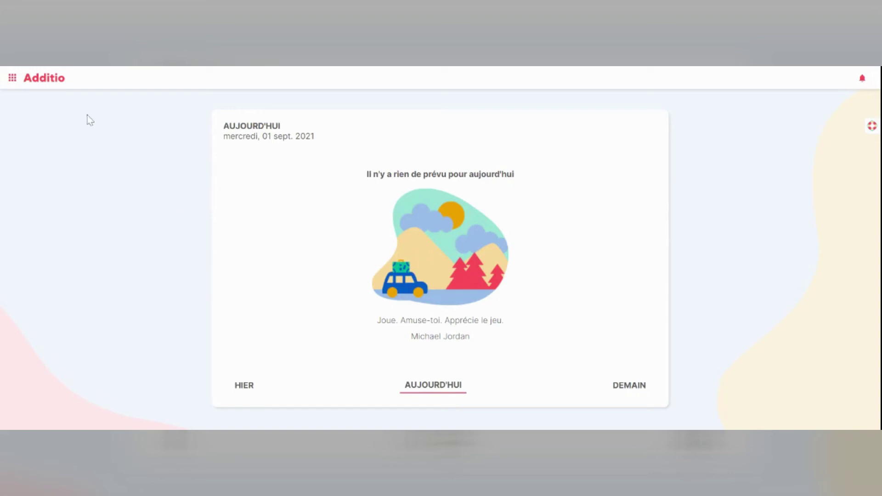
In the Additio teacher app, open the SCIENCE DE VIE ET TERRE attendance register and mark the first student as Absence for mercredi 01's 2nd hour
{"action": "left_click", "coordinate": [13, 78]}
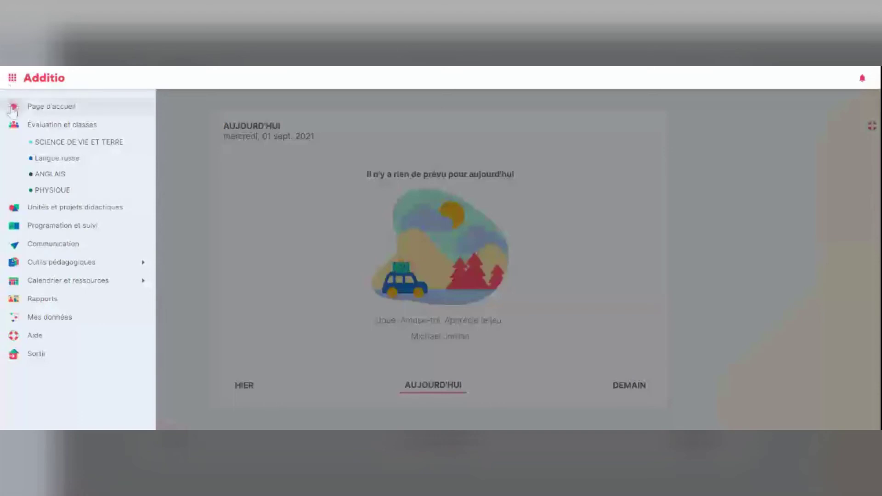
{"action": "left_click", "coordinate": [36, 146]}
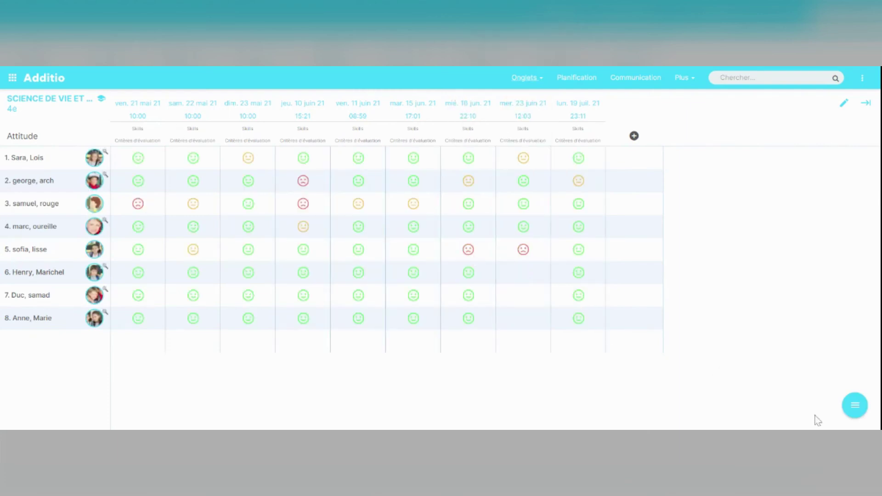
{"action": "left_click", "coordinate": [855, 406]}
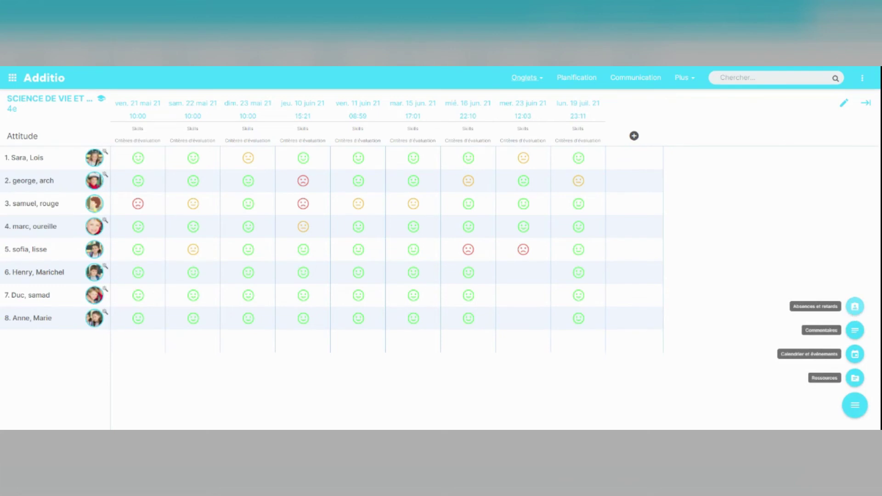
{"action": "left_click", "coordinate": [855, 307]}
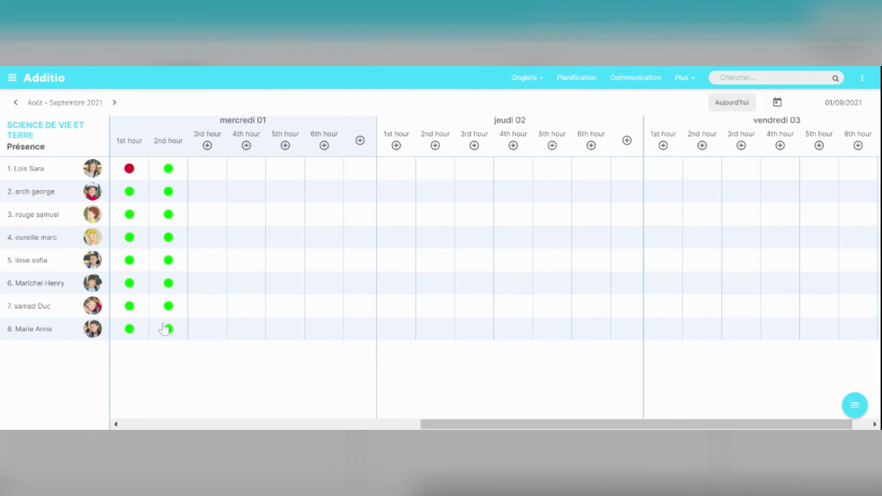
{"action": "left_click", "coordinate": [169, 177]}
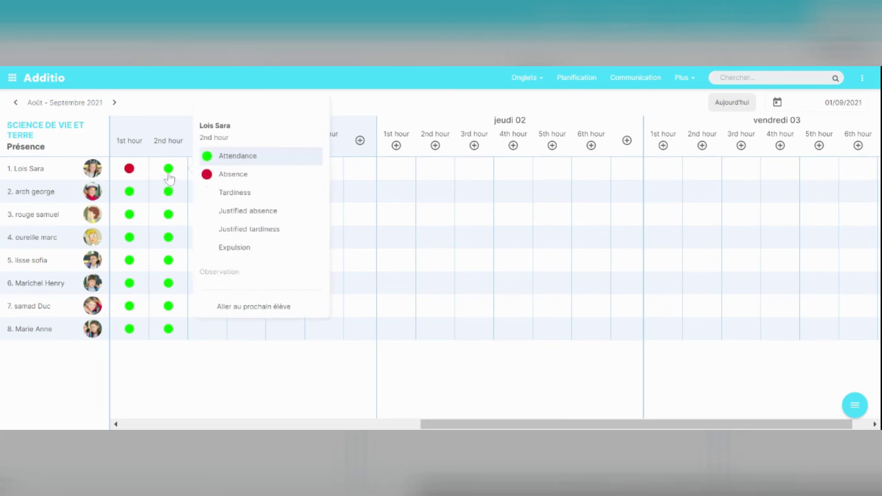
{"action": "left_click", "coordinate": [216, 177]}
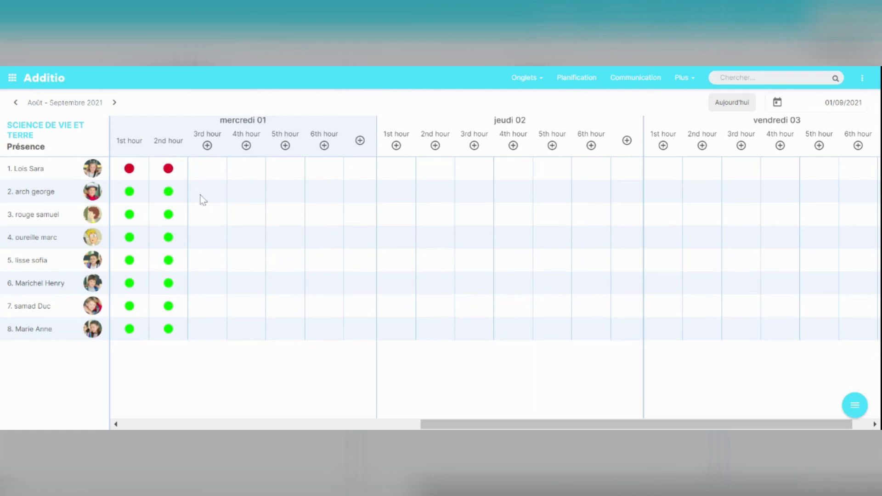
Change the first student's 2nd-hour mark on mercredi 01 to Justified absence and open its observation field for writing
{"action": "left_click", "coordinate": [178, 177]}
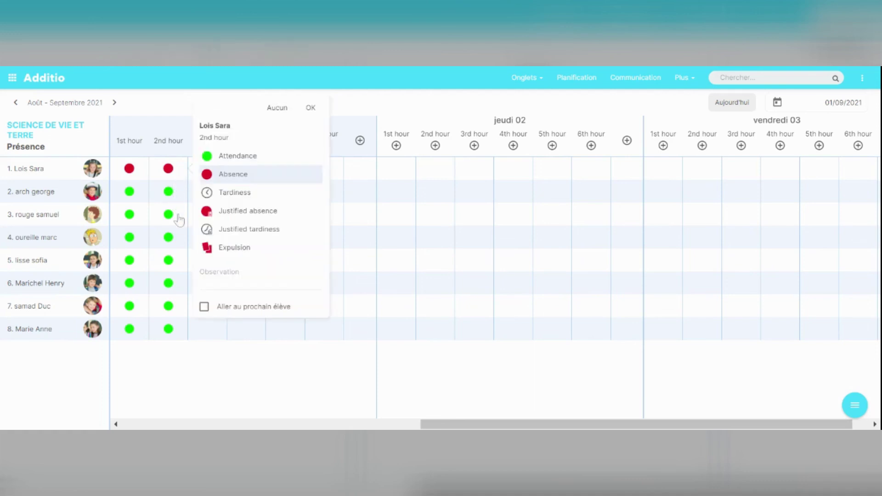
{"action": "left_click", "coordinate": [239, 211]}
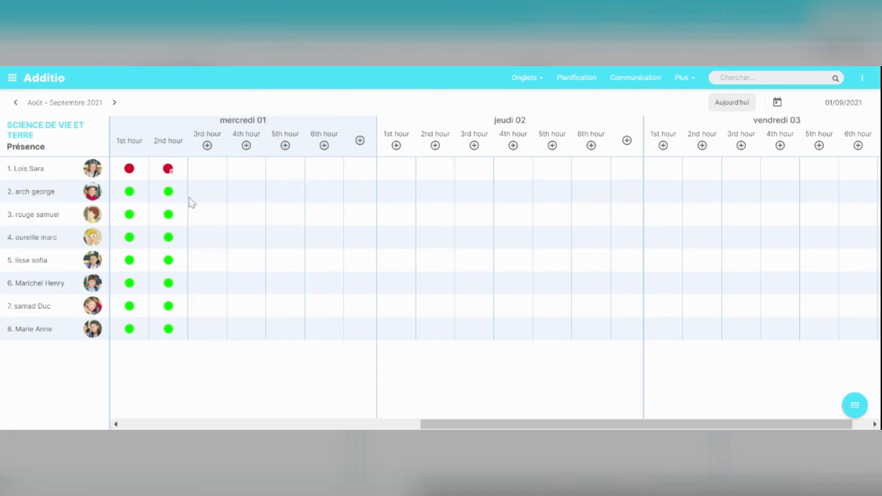
{"action": "left_click", "coordinate": [170, 170]}
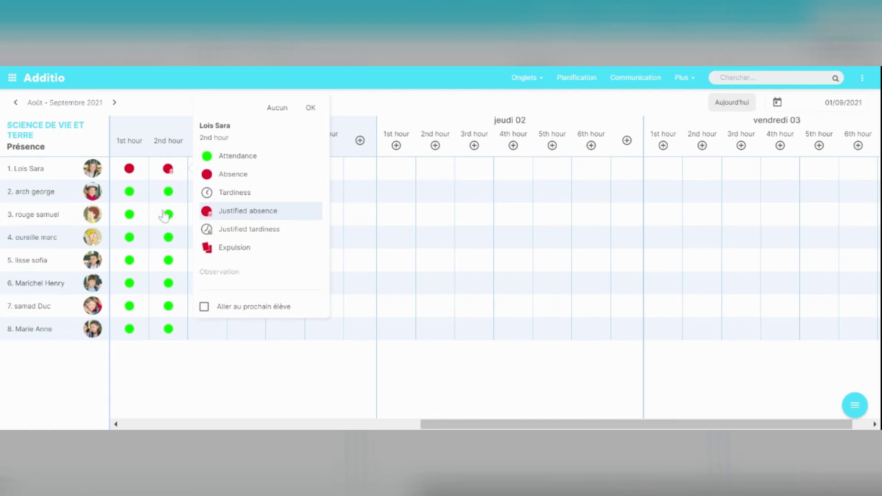
{"action": "left_click", "coordinate": [252, 278]}
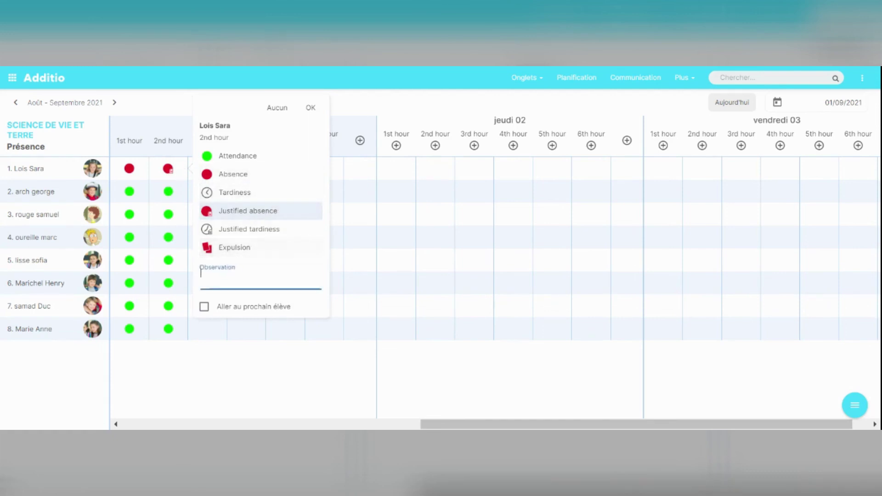
Clear the first student's 2nd-hour mark on mercredi 01 and set it to Absence again
{"action": "left_click", "coordinate": [278, 109]}
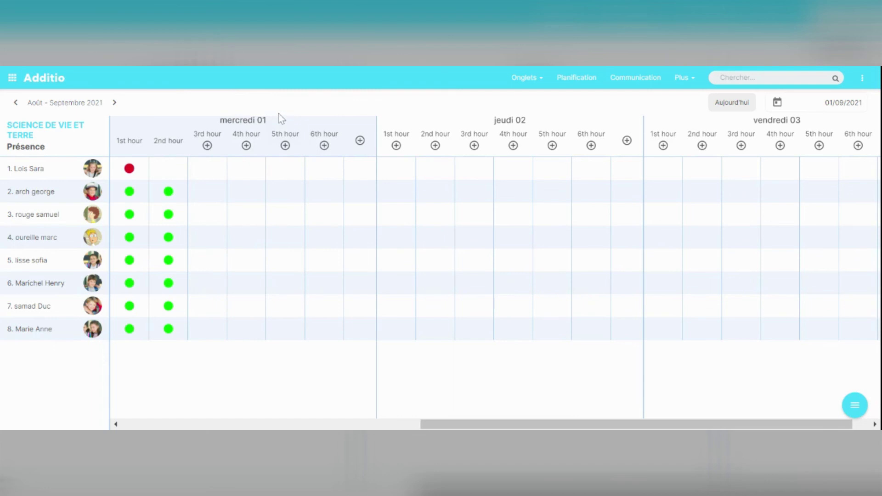
{"action": "left_click", "coordinate": [170, 176]}
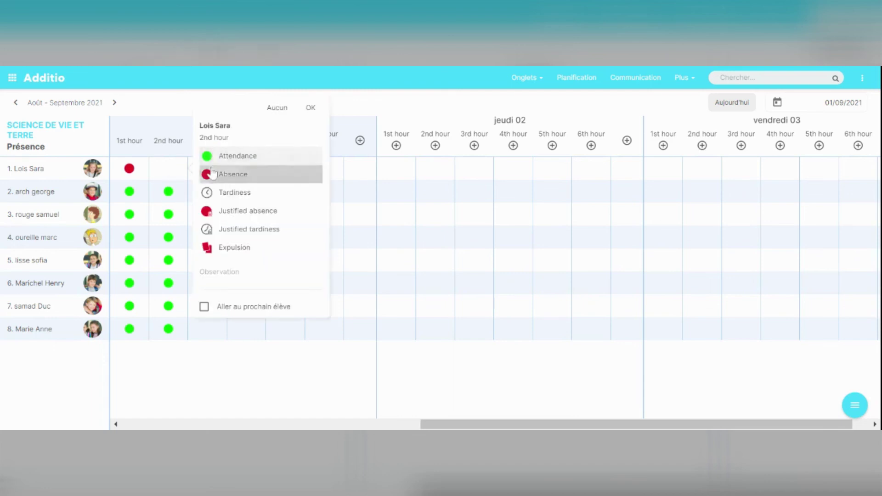
{"action": "left_click", "coordinate": [213, 175]}
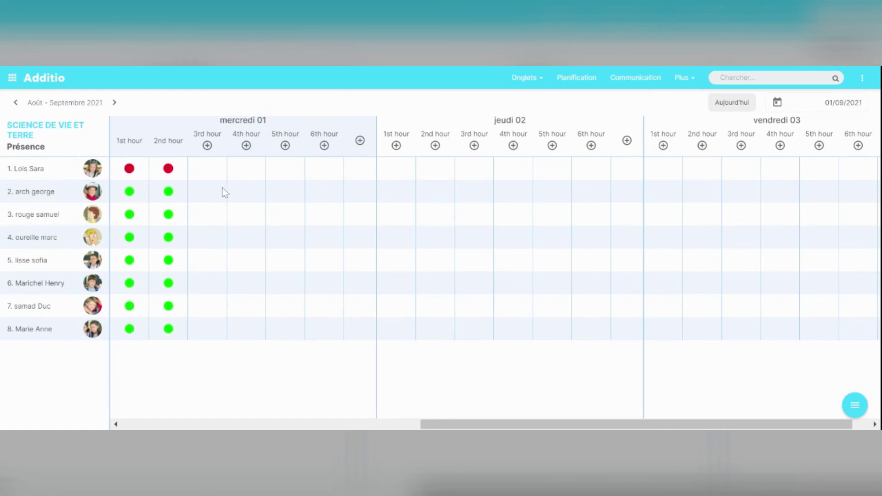